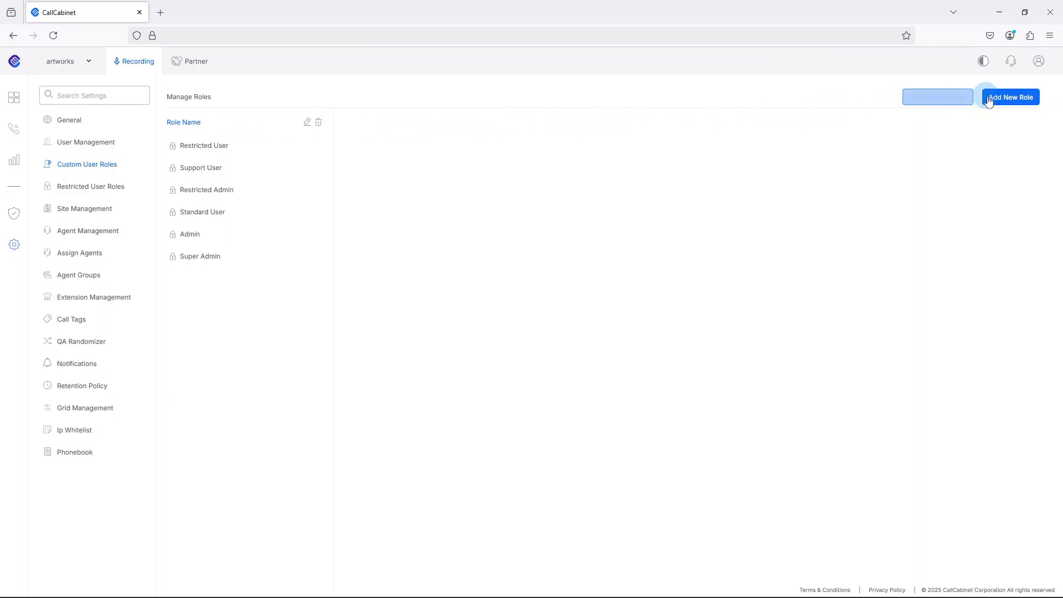
- Add a new user role named "Custom" and save it
click(1008, 99)
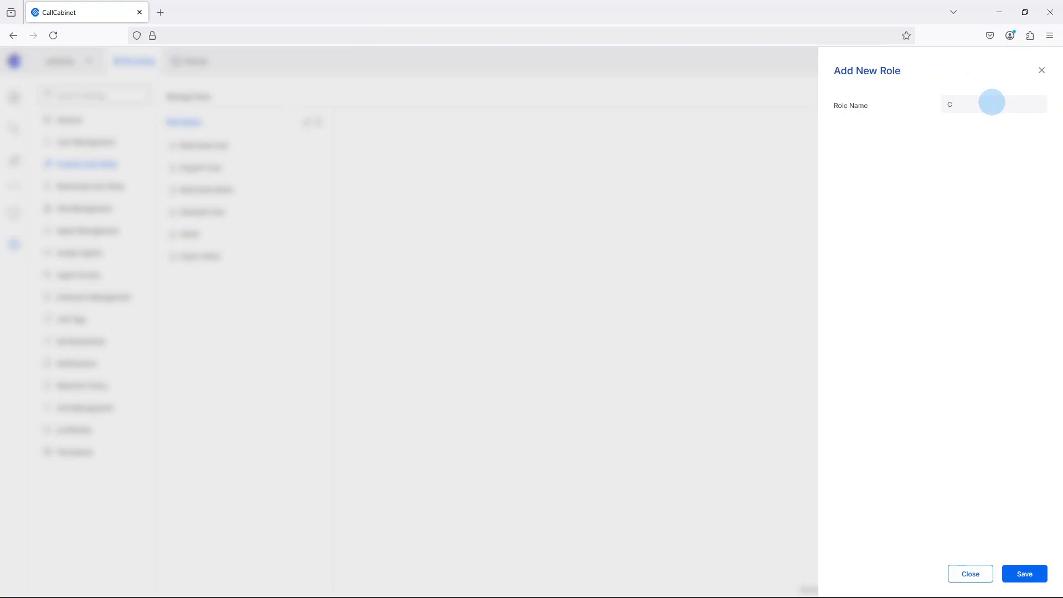
text(Custom)
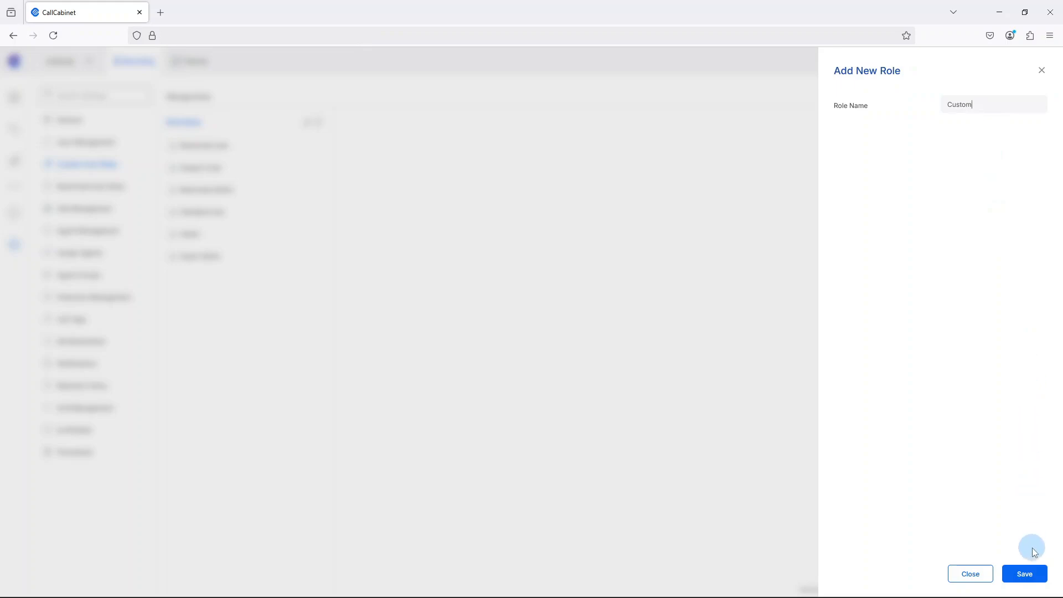
click(1031, 578)
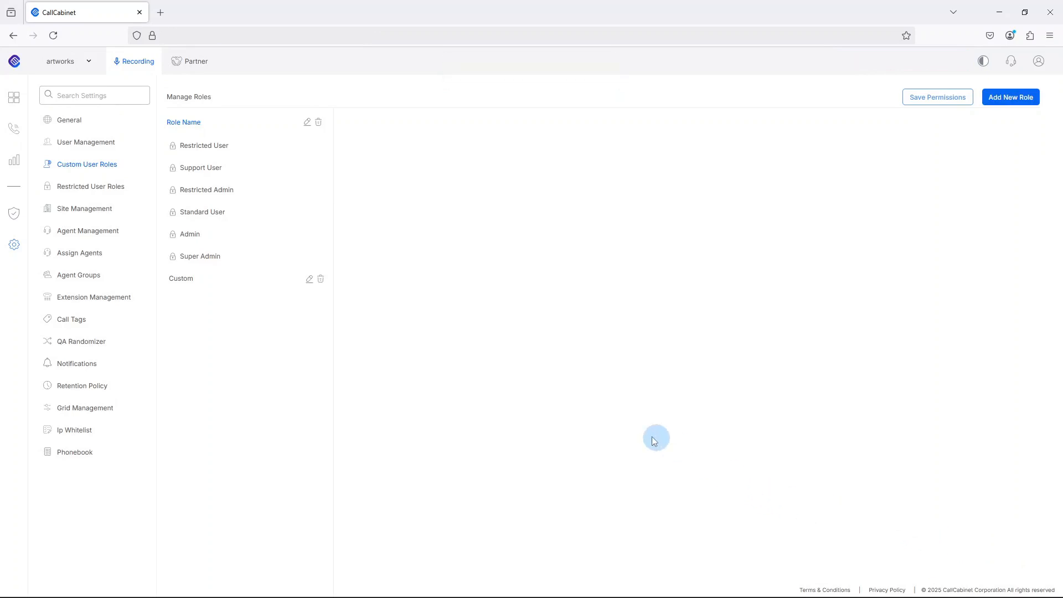
- Enable the Call Playback, Legal Hold Support, Call Bulk Download and Call Email permissions for the Custom role
click(183, 281)
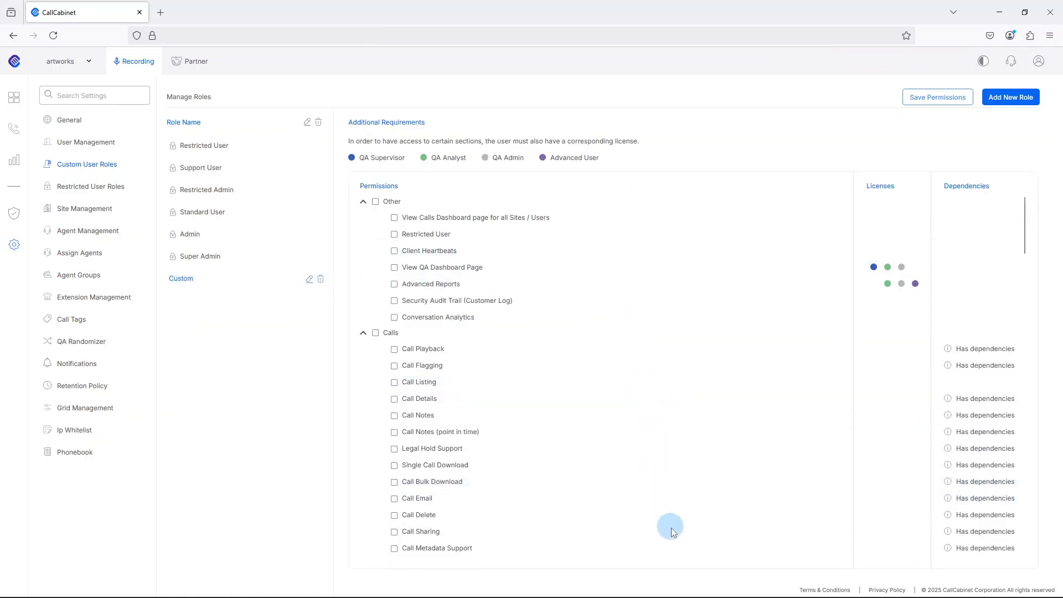
scroll(670, 526, down, 7)
scroll(664, 501, up, 8)
mouse_move(978, 346)
mouse_move(977, 415)
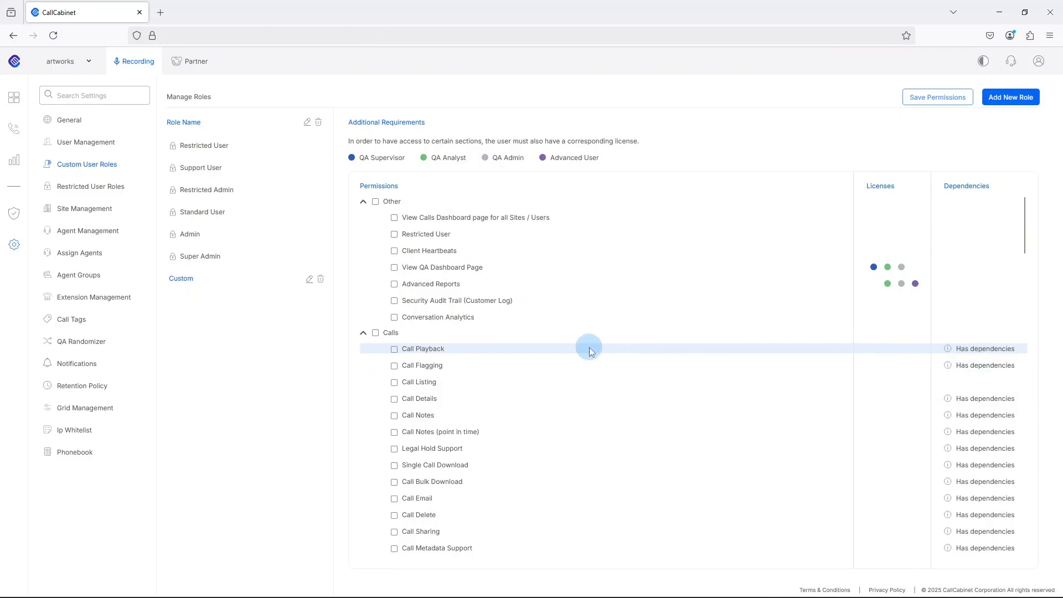
click(394, 351)
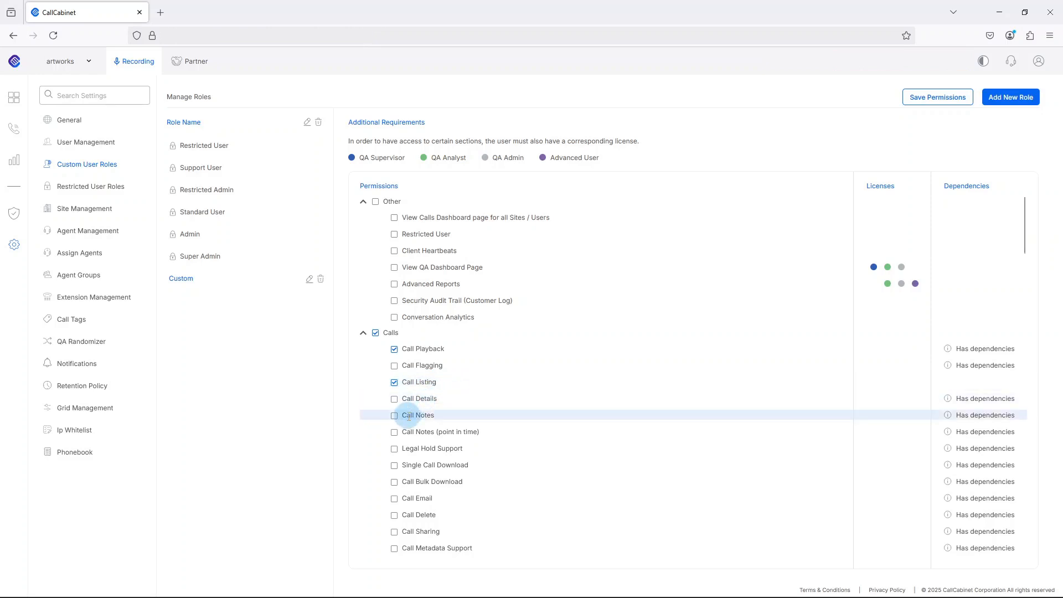
click(394, 448)
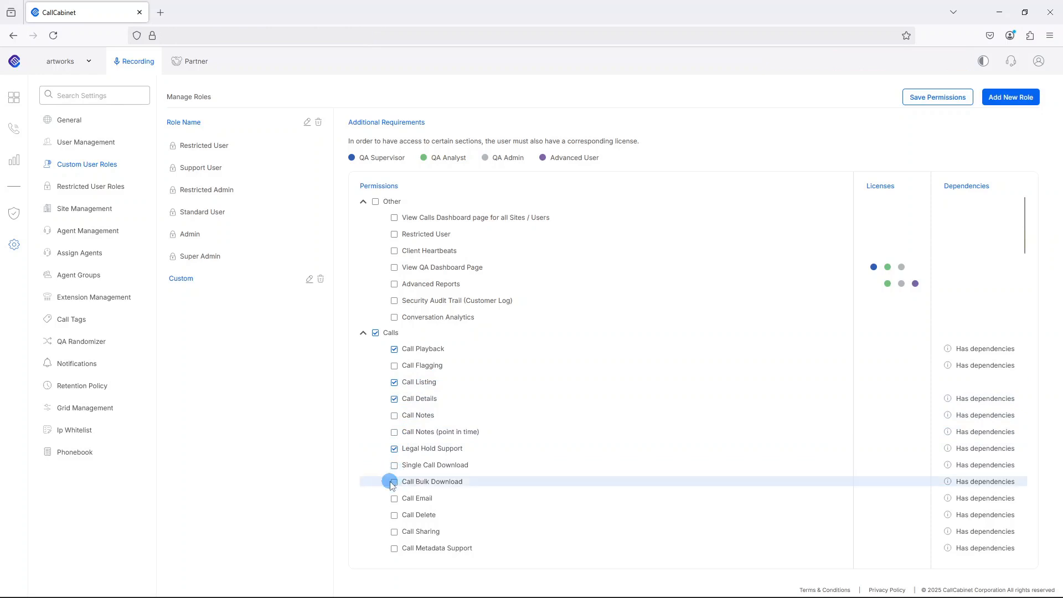
click(394, 482)
click(394, 500)
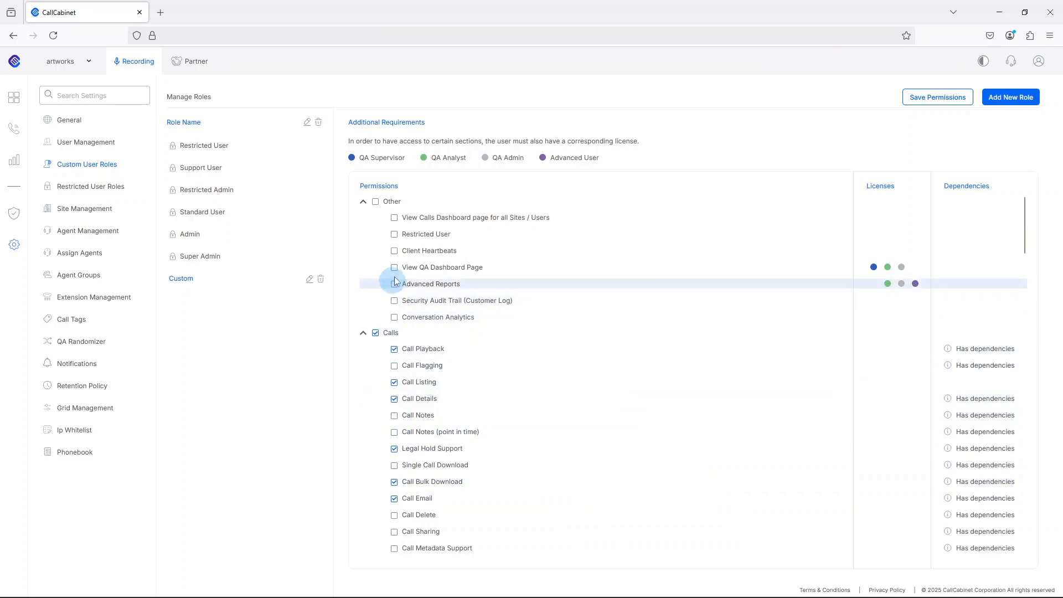
click(395, 239)
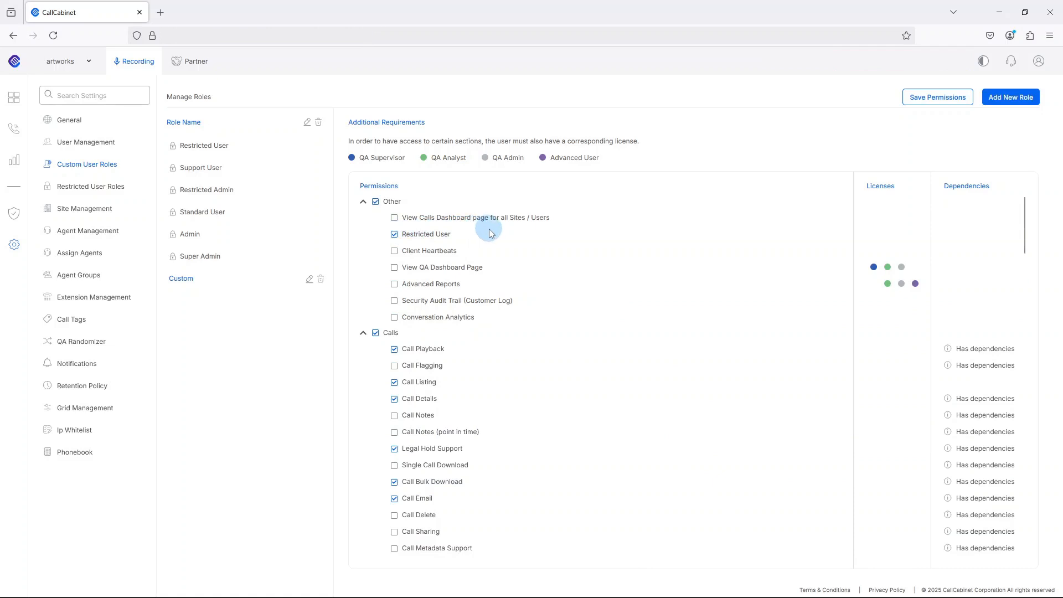
mouse_move(490, 234)
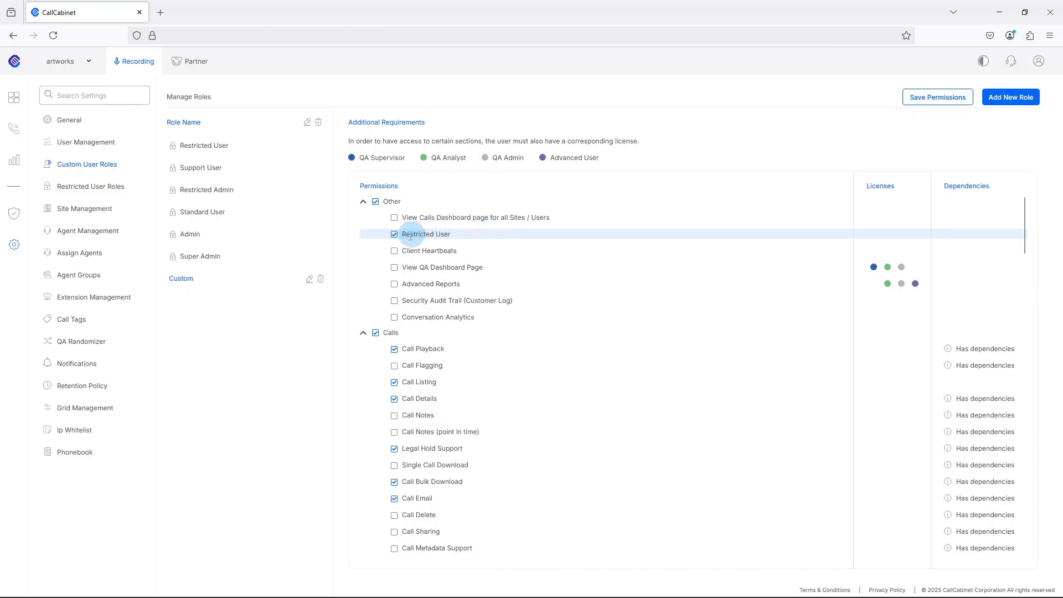
click(394, 235)
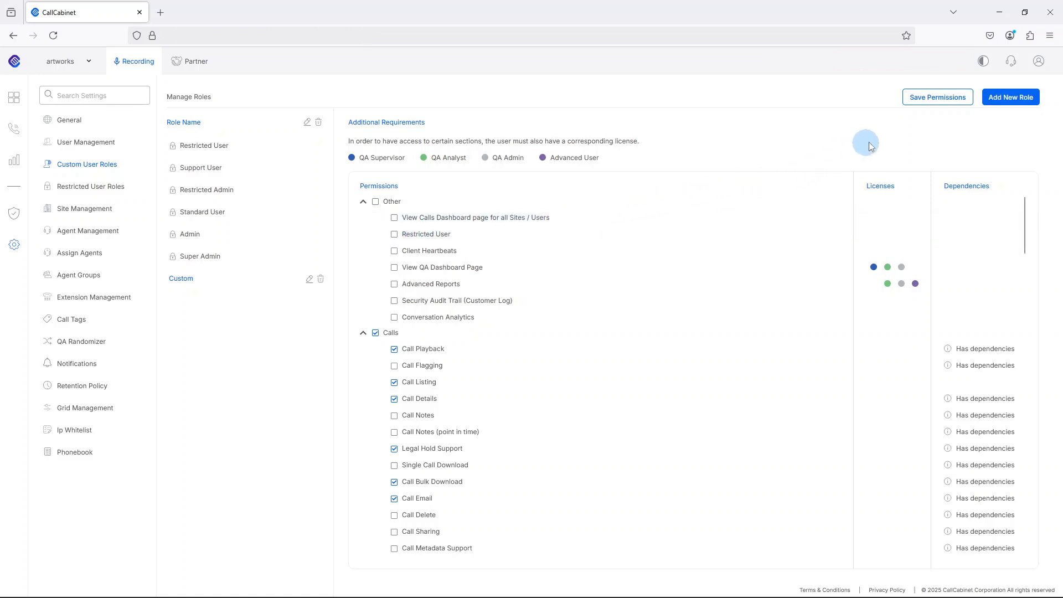
- Save the call permissions selected for the Custom role
click(934, 102)
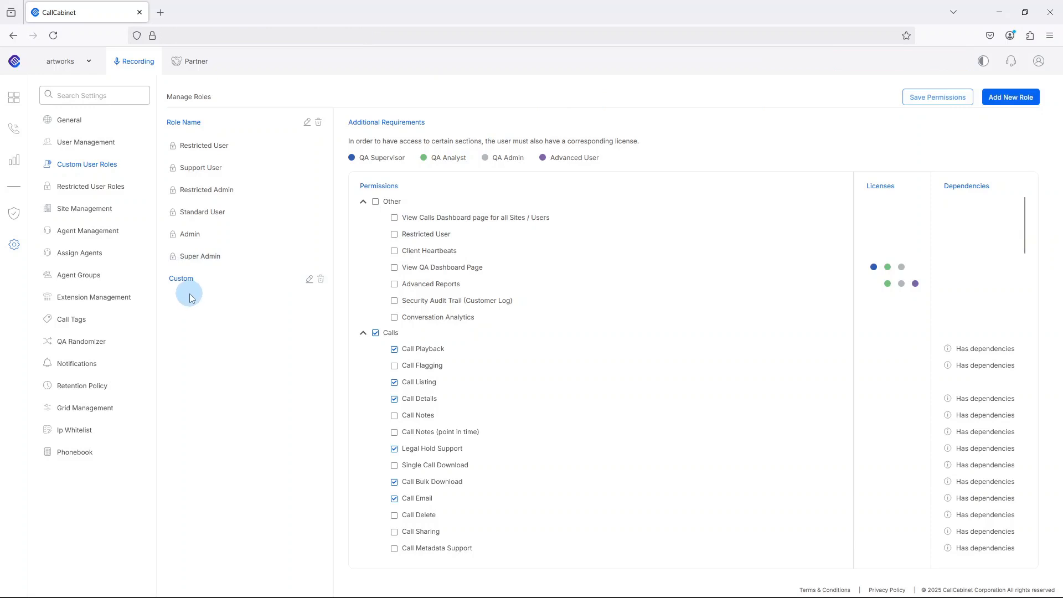
- Edit the Custom role to include the Security Audit Trail (Customer Log) permission and save its permissions
click(309, 279)
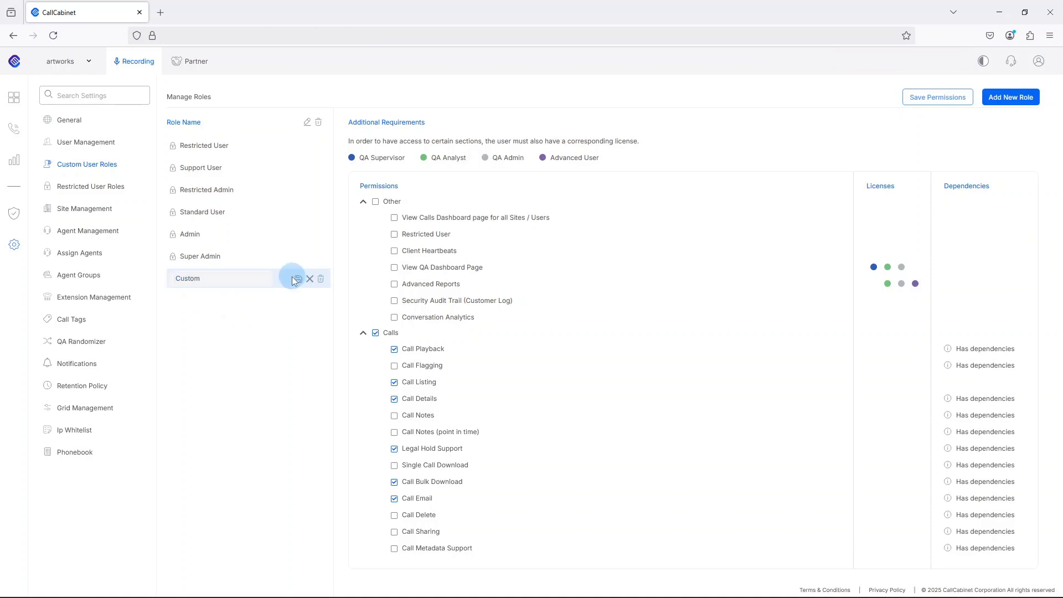
click(220, 278)
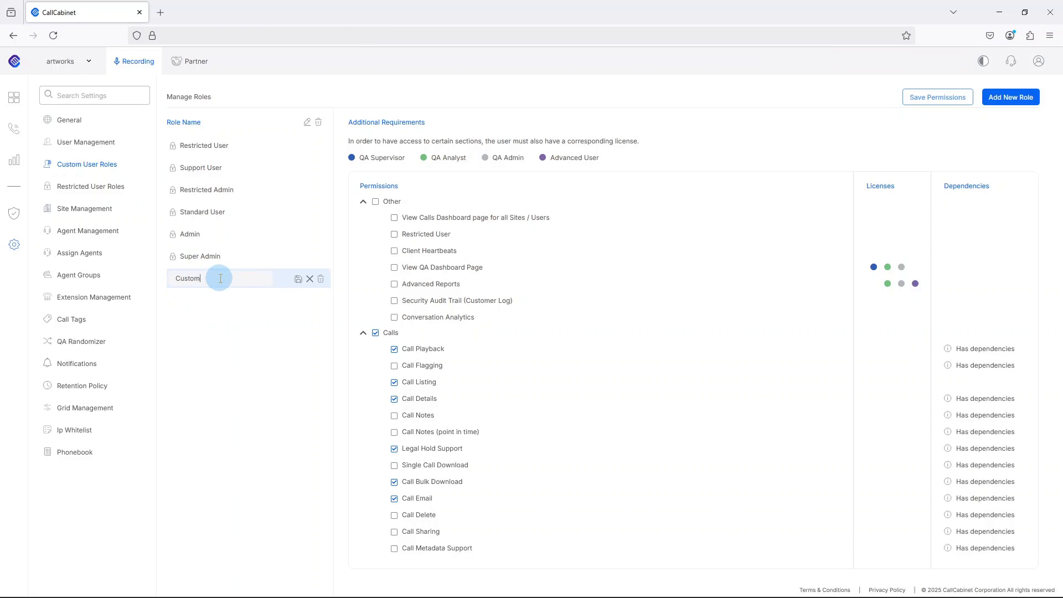
click(699, 316)
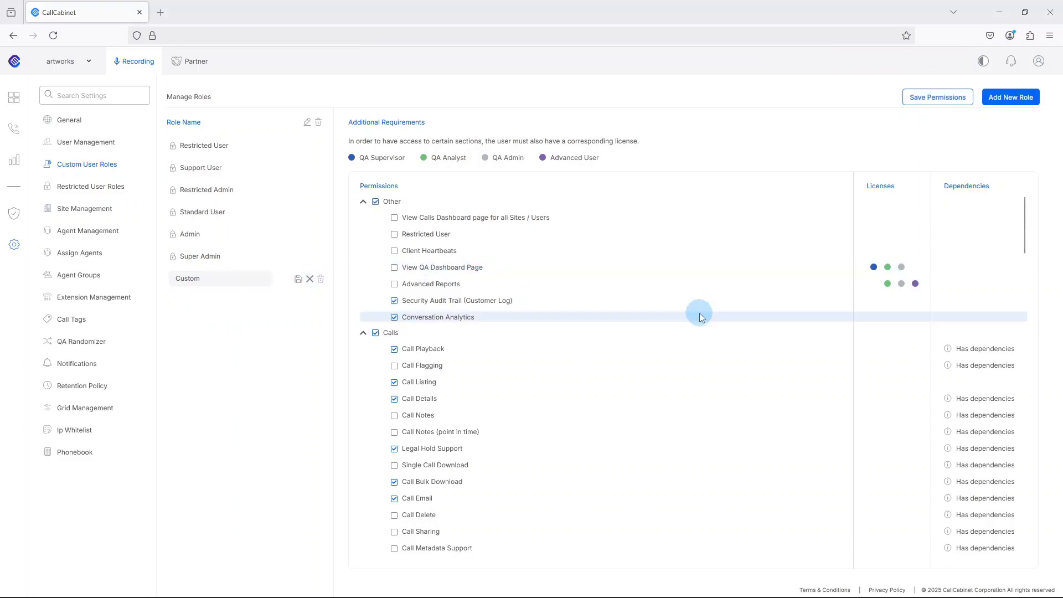
click(395, 321)
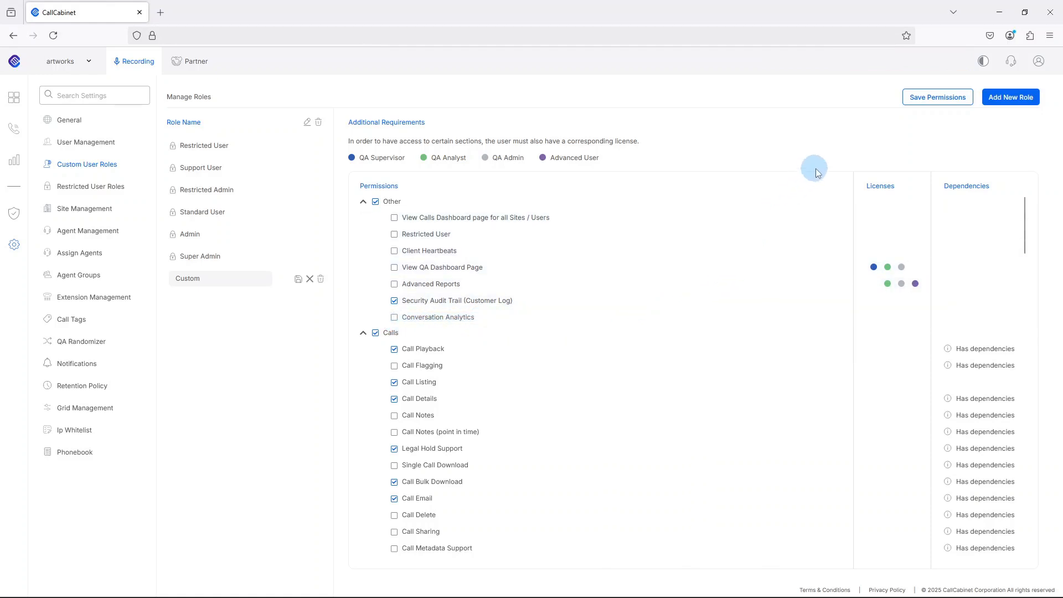
click(946, 104)
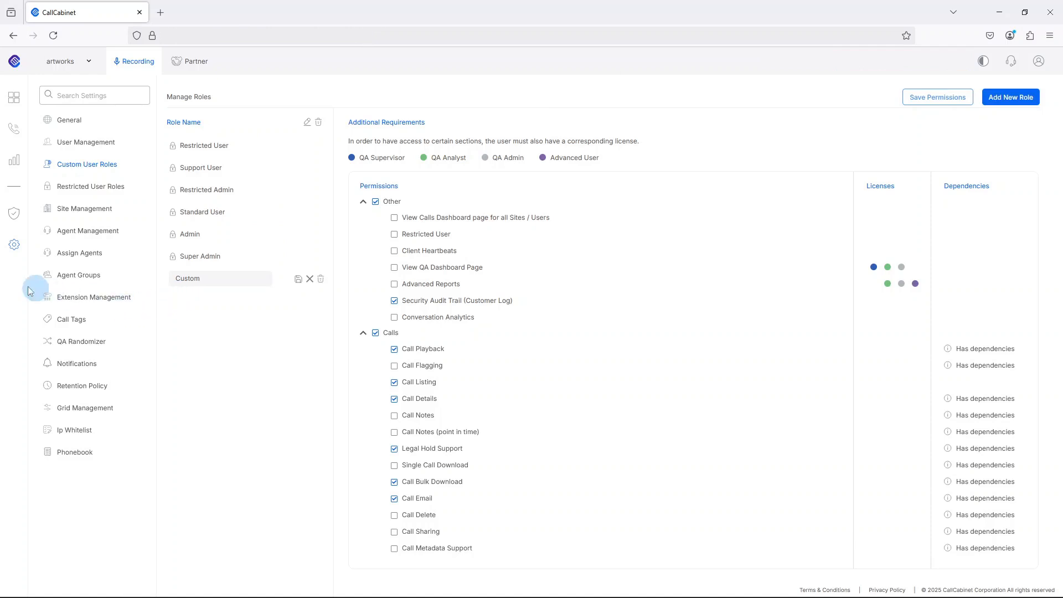
- Start a new user in the User Management settings, entering the user's email and setting the user role to Custom
click(14, 245)
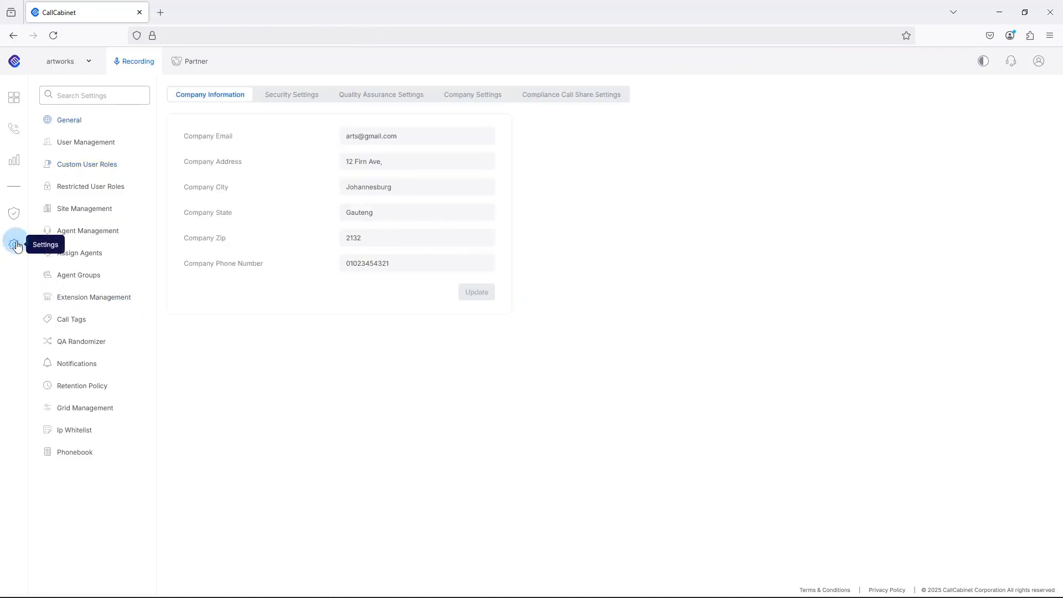
click(84, 149)
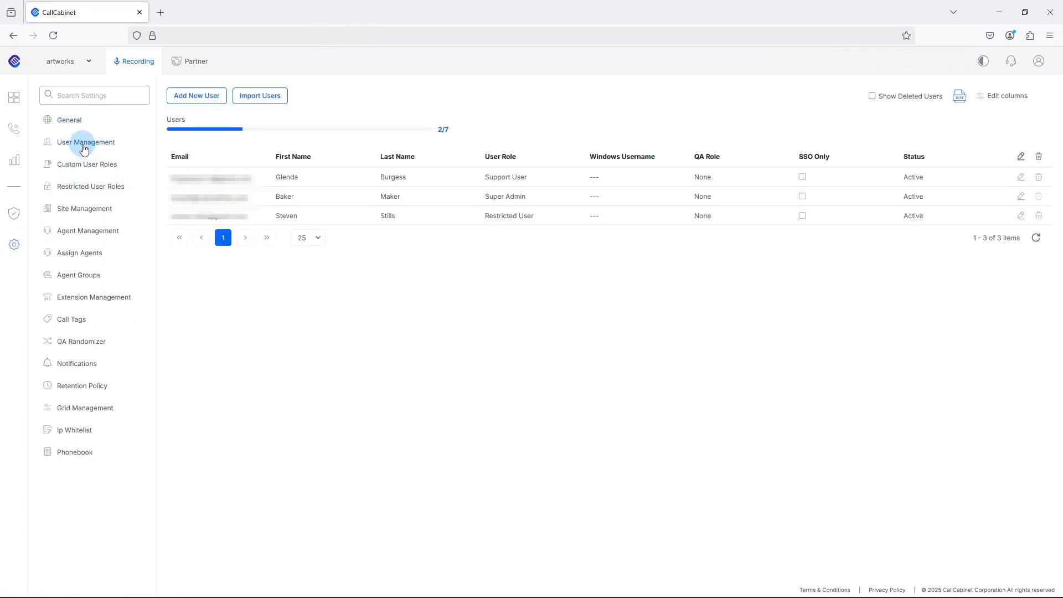
click(196, 102)
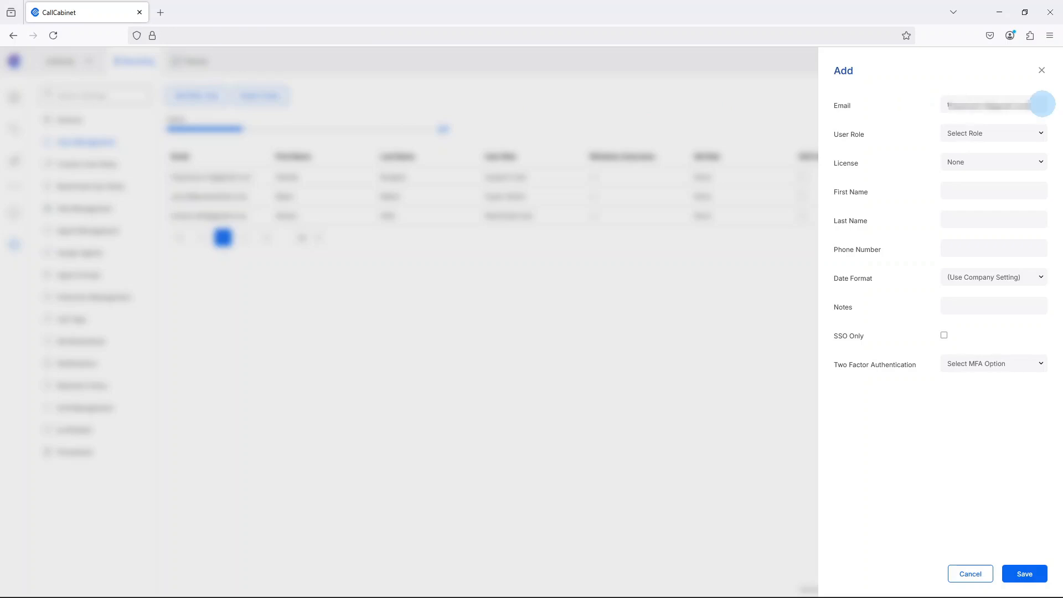
click(1040, 135)
click(1041, 135)
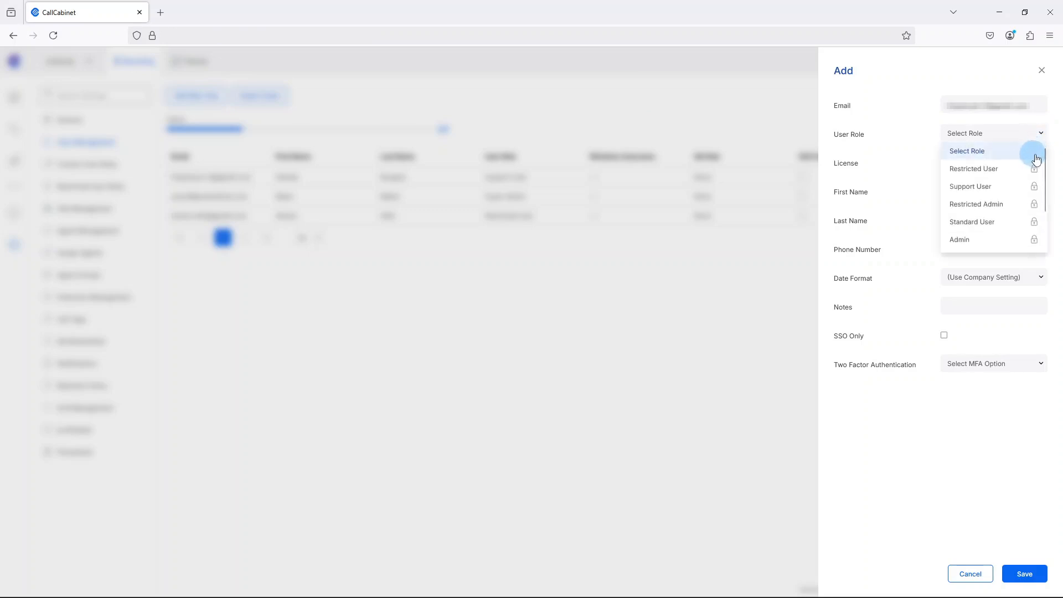
drag(1042, 161, 1045, 232)
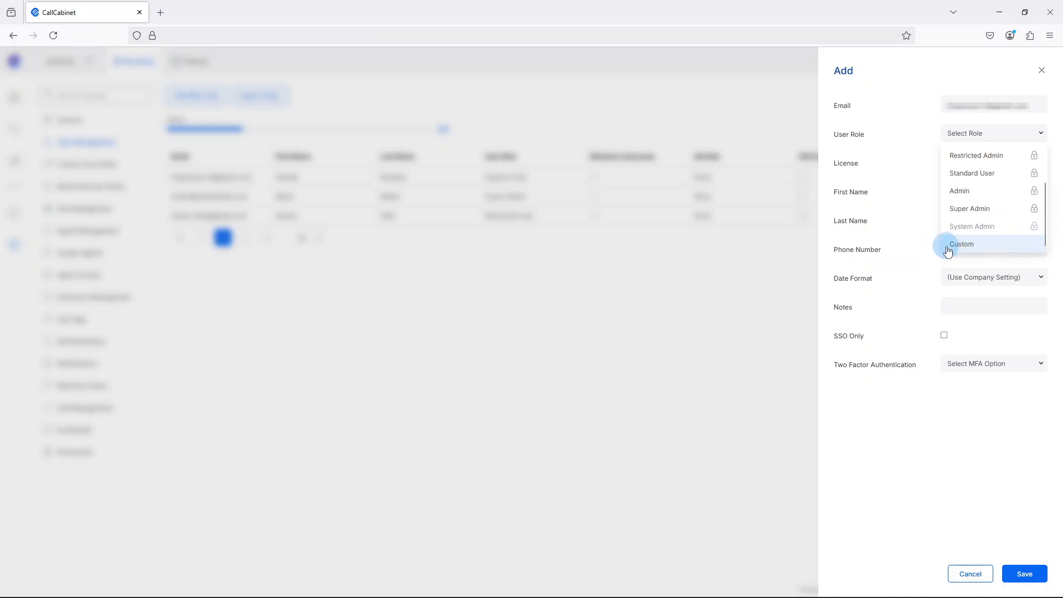
click(965, 244)
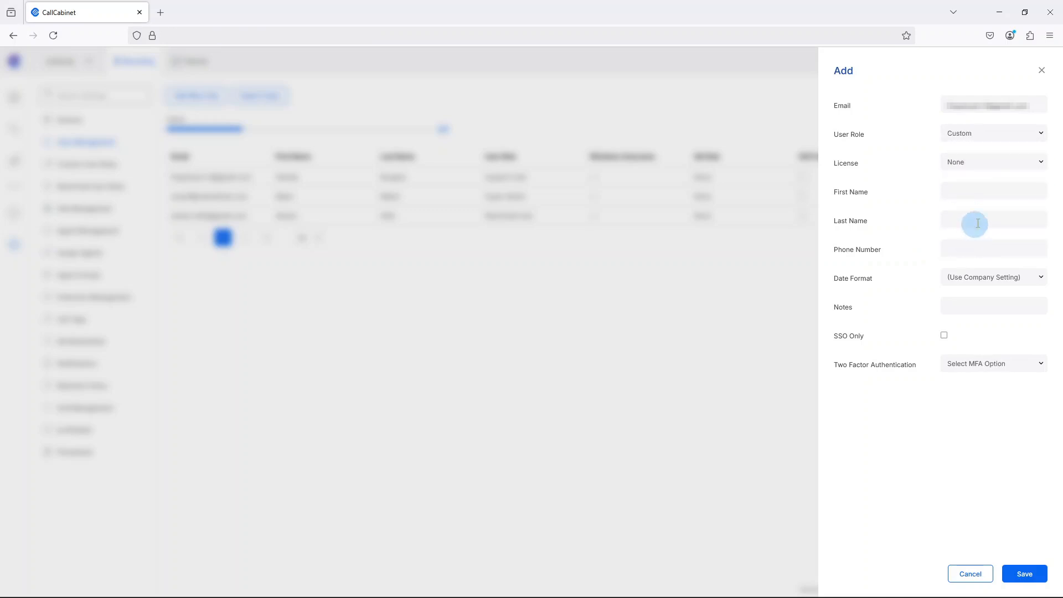
- Enter the new user's first name, last name and phone number, save the user and dismiss the acknowledgement
click(1042, 166)
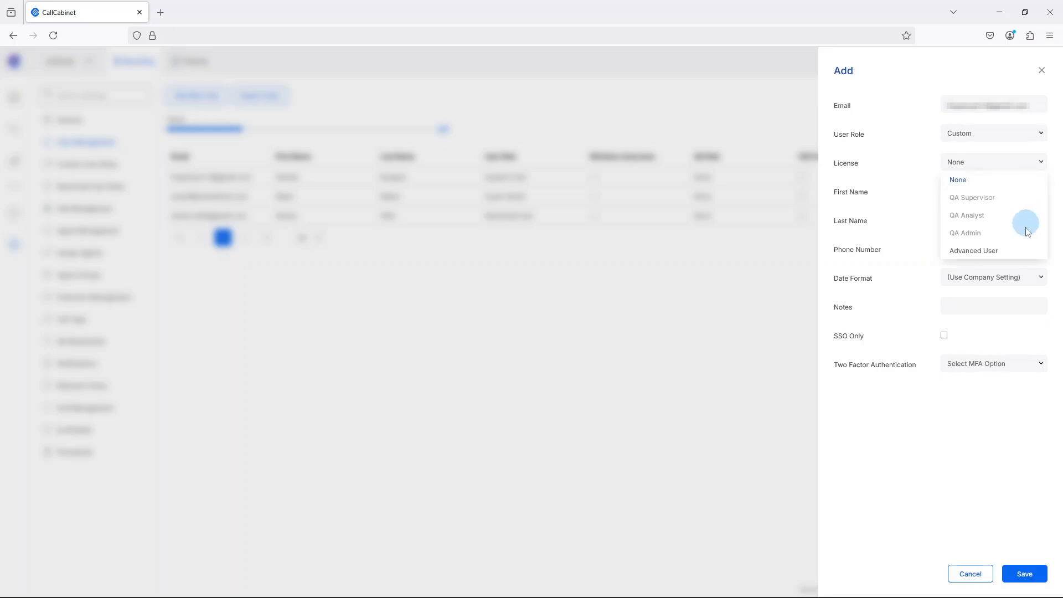
click(1041, 165)
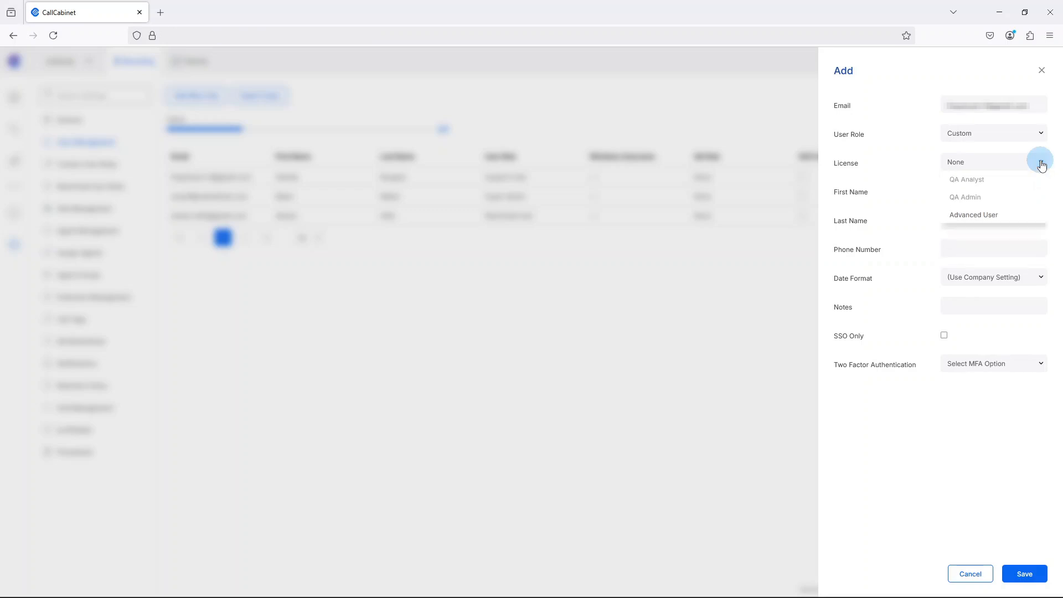
click(1014, 189)
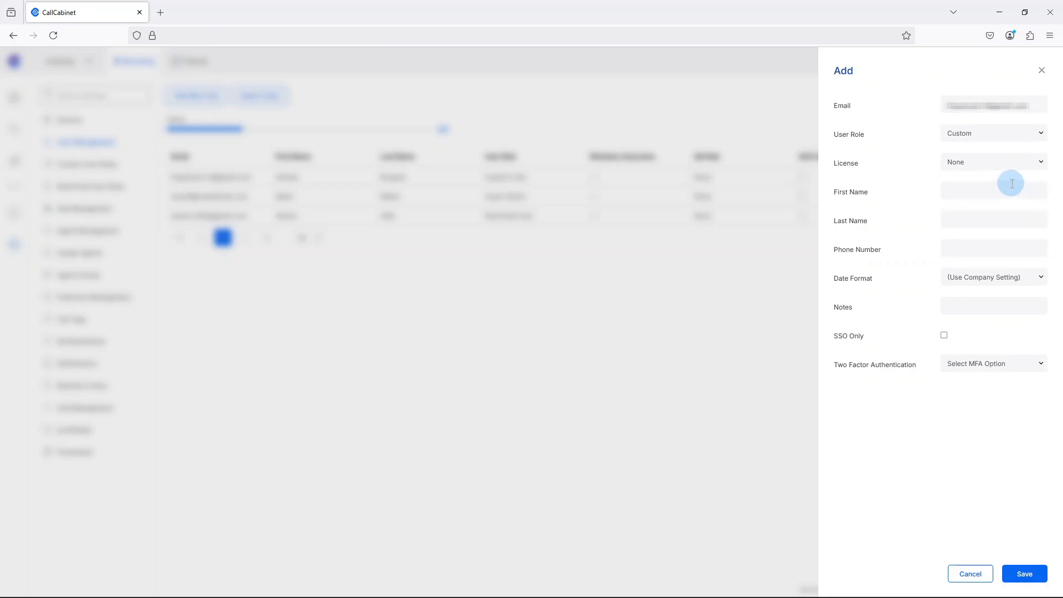
click(1036, 248)
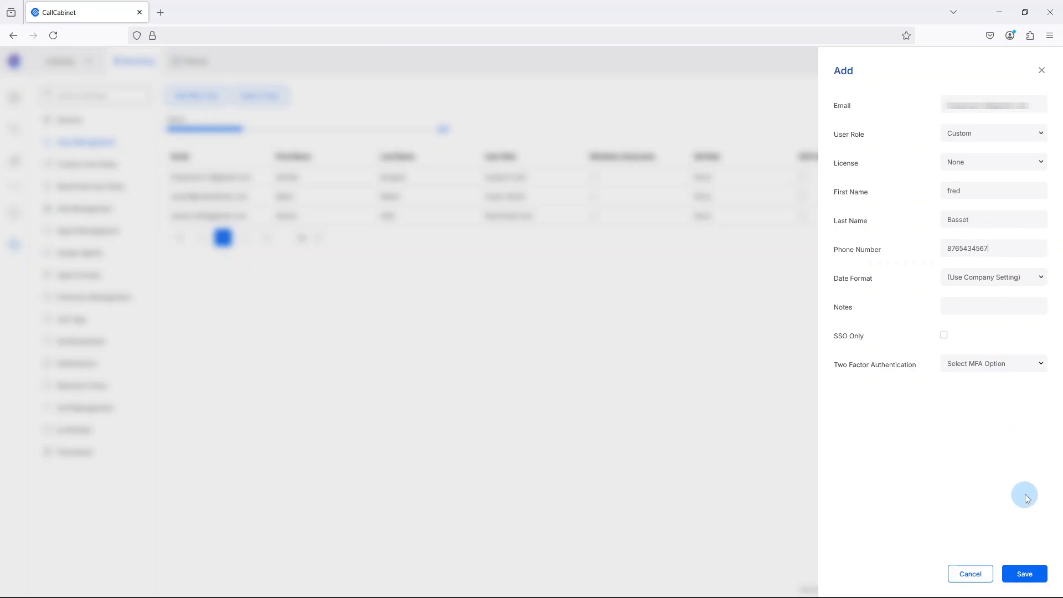
click(1042, 364)
click(1045, 367)
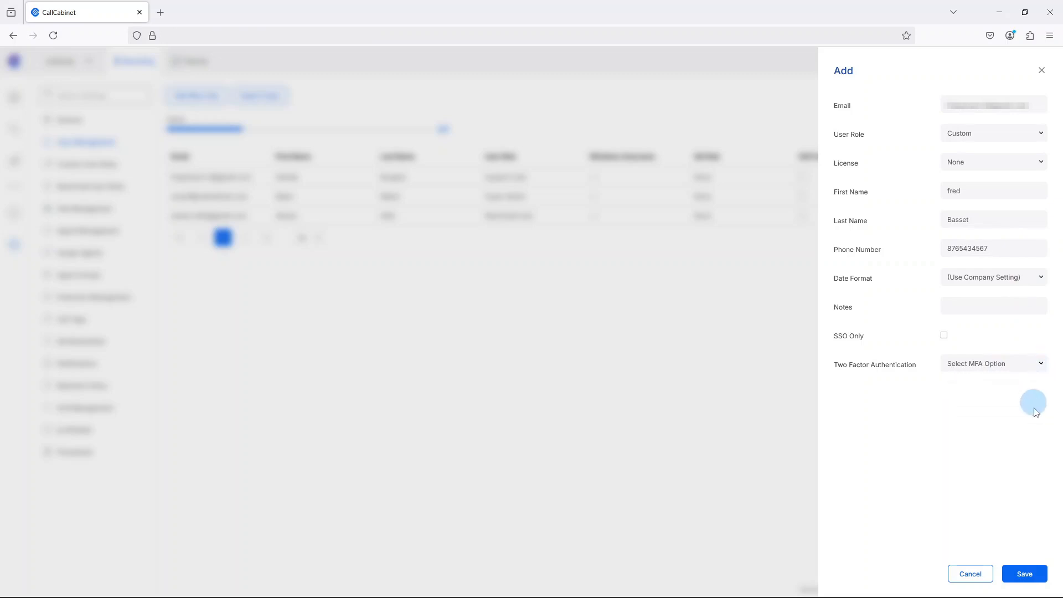
click(1025, 574)
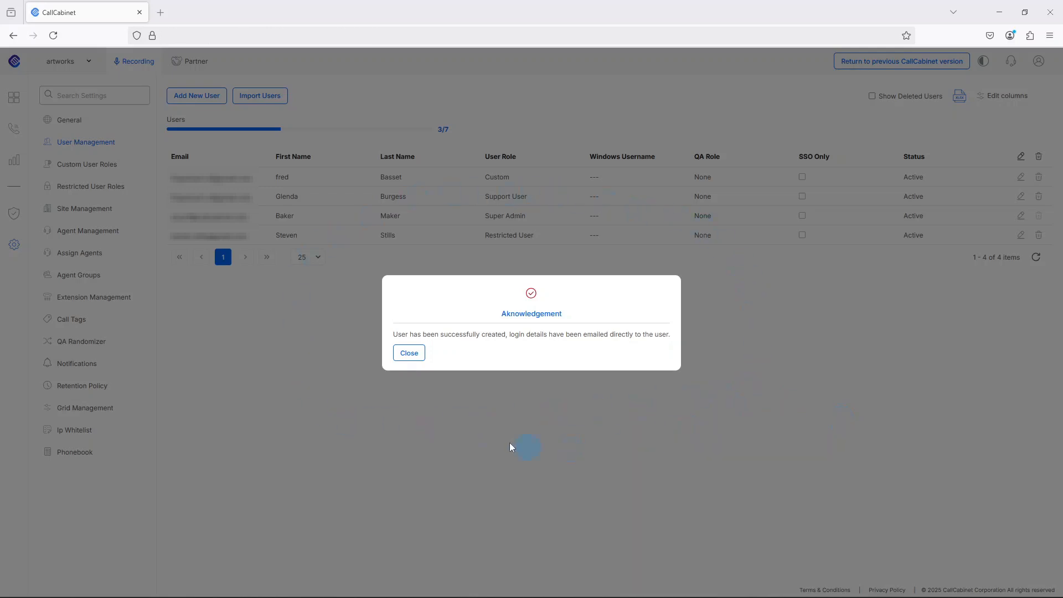
click(405, 354)
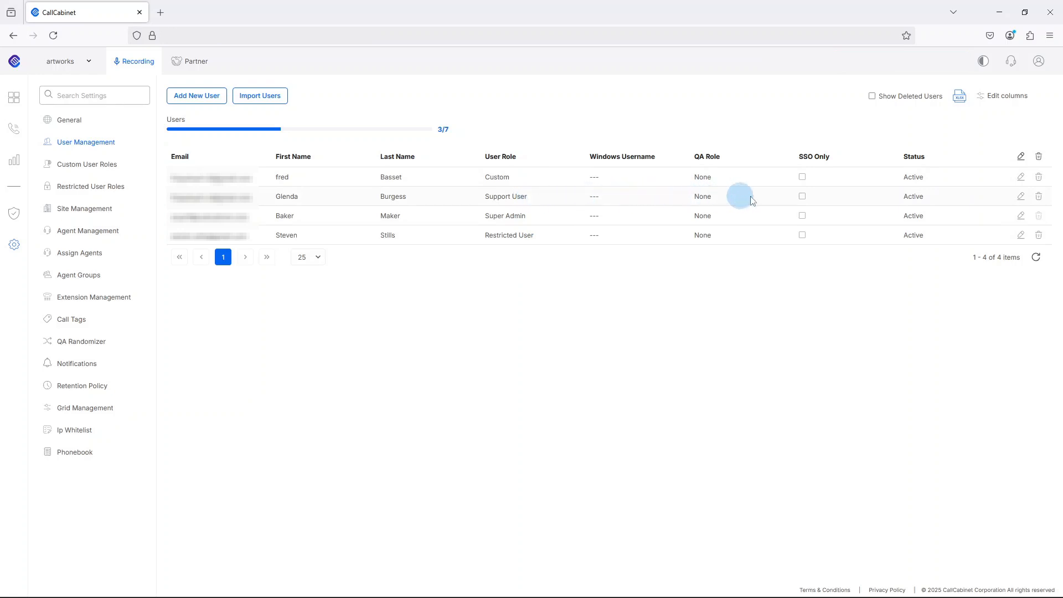
- Set the user role of the existing Support User account to Custom and save the change
click(1022, 197)
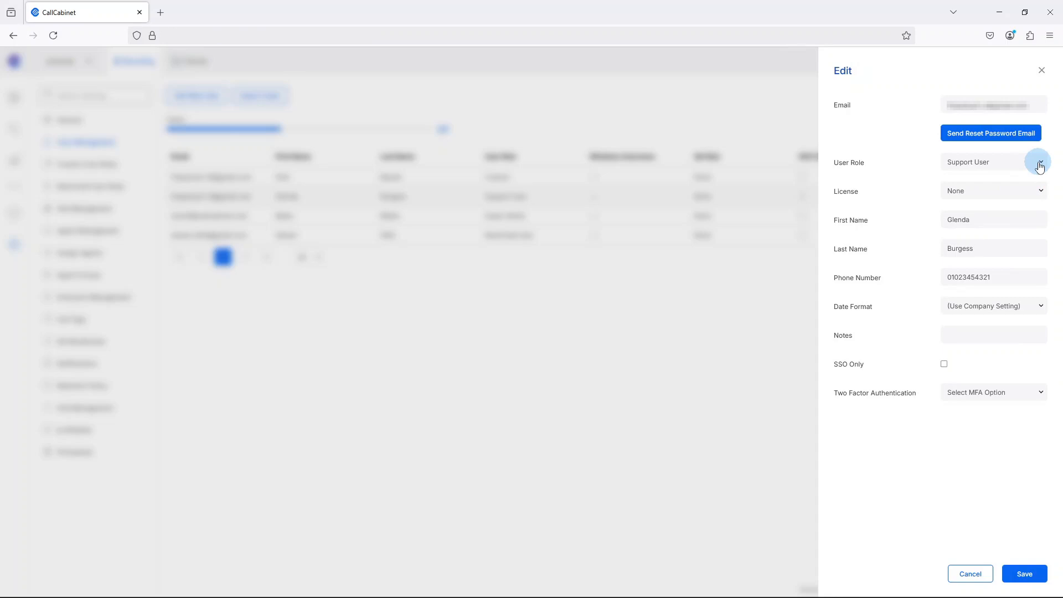
click(1039, 164)
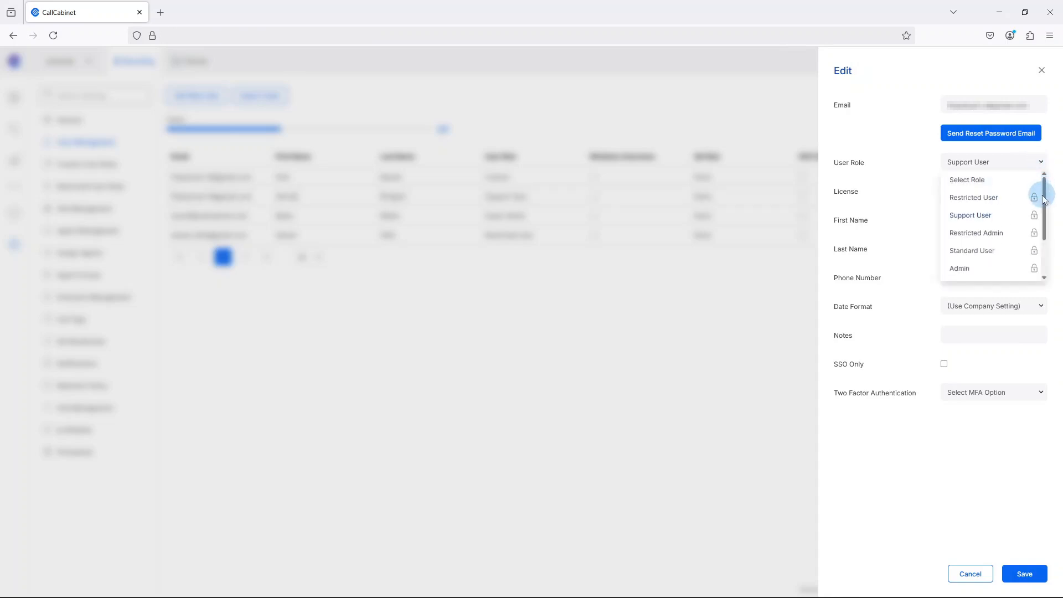
drag(1046, 201, 1051, 275)
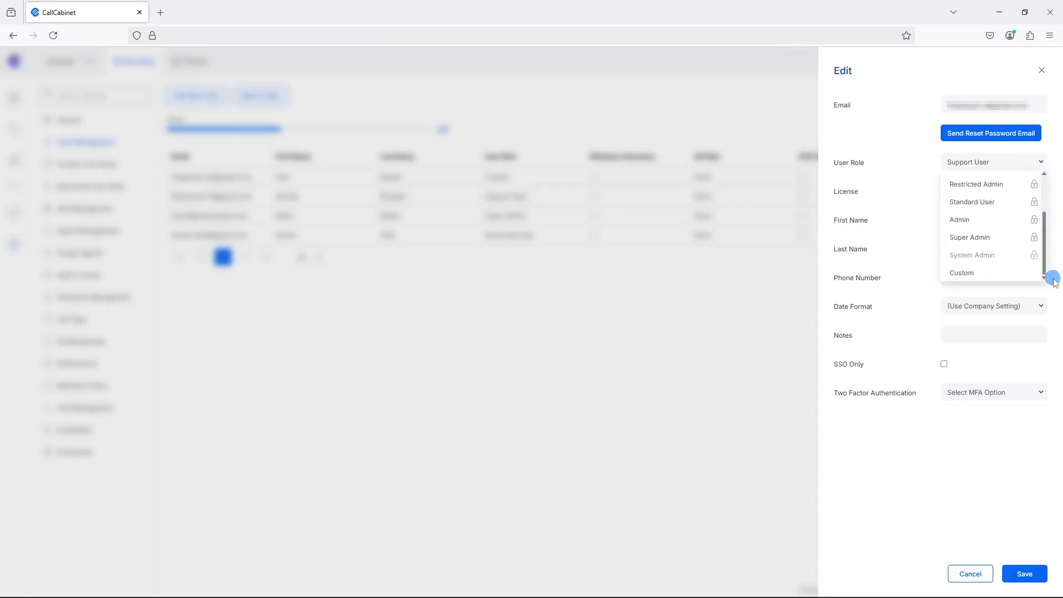
click(960, 273)
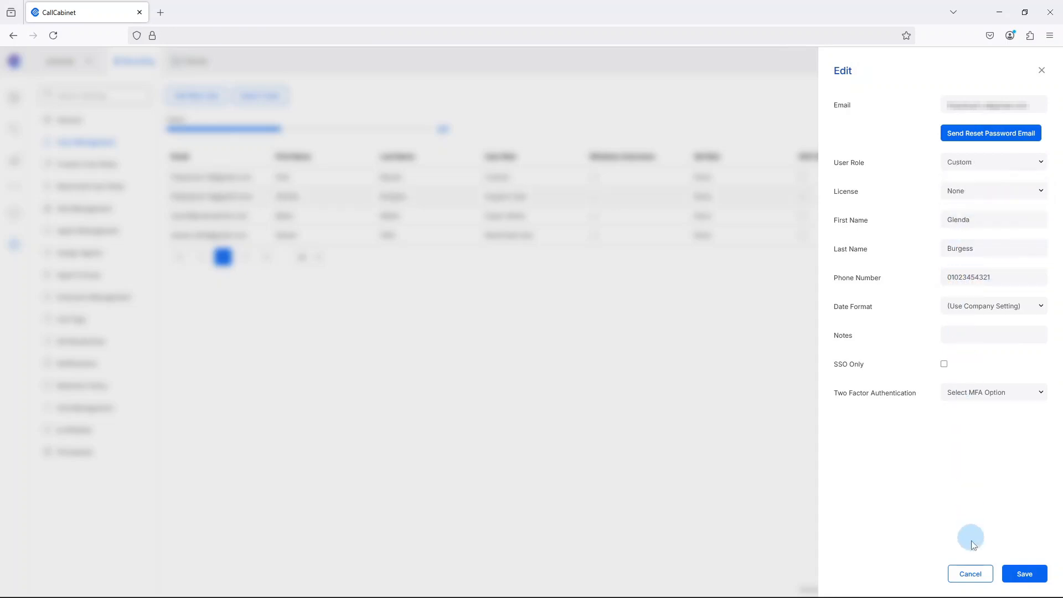
click(1031, 575)
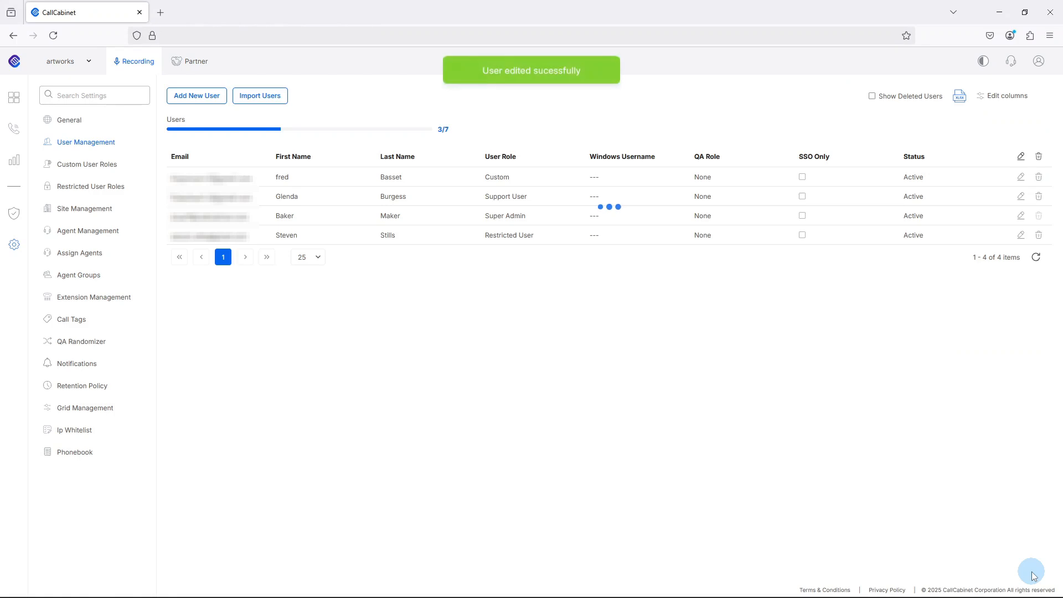